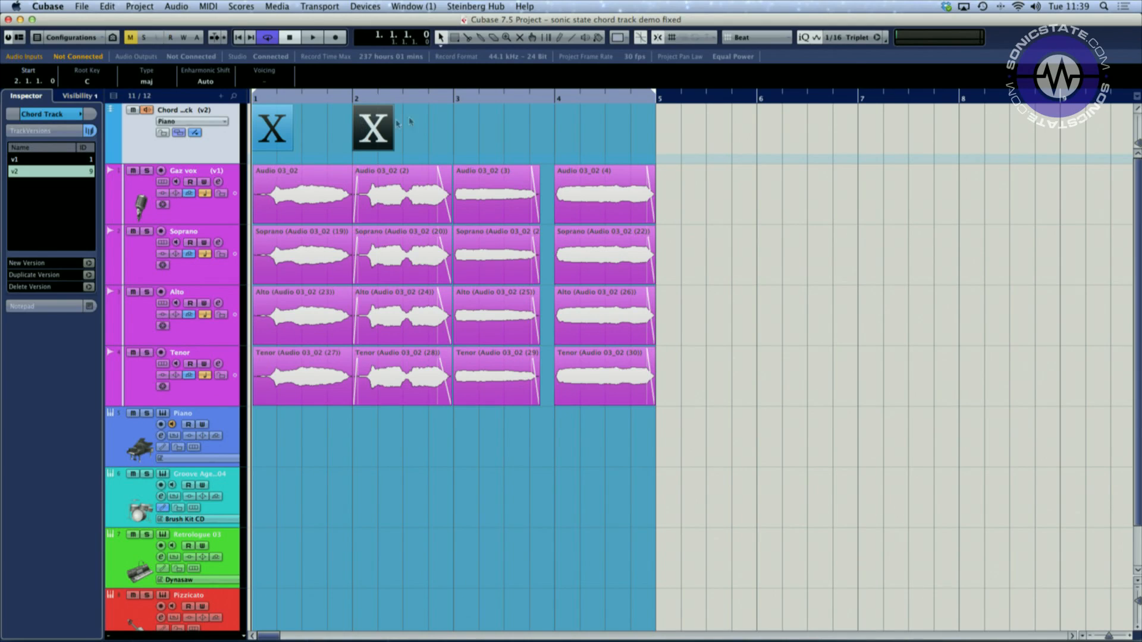
# - Add empty chord events at bars 3 and 4 and define the bar 1 chord as Ab7
pyautogui.click(466, 131)
pyautogui.click(557, 124)
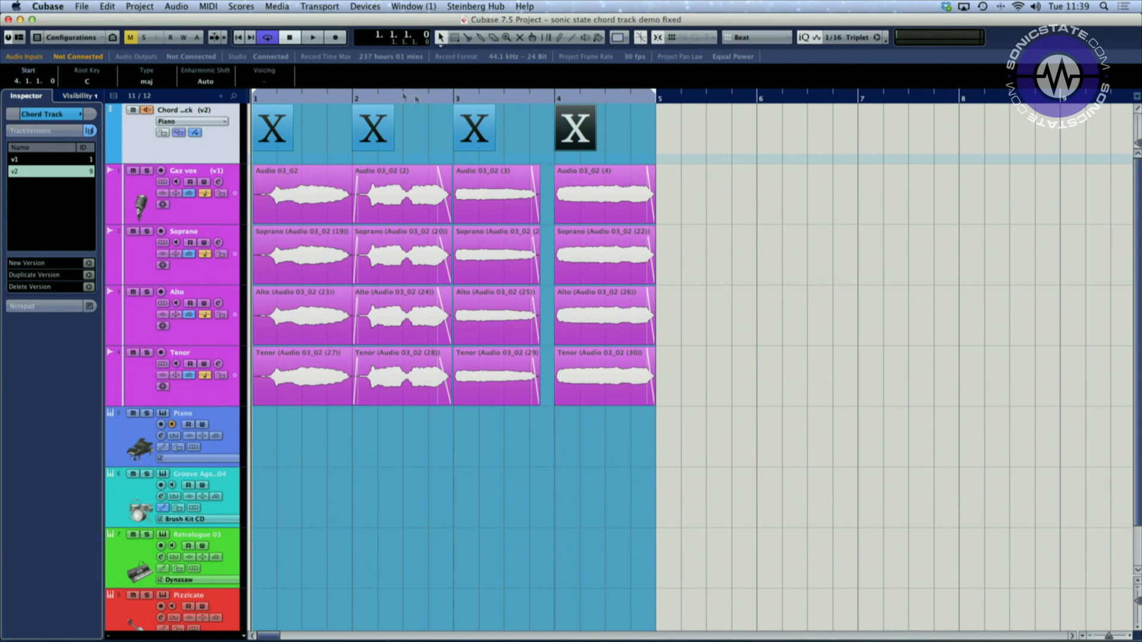
pyautogui.doubleClick(273, 133)
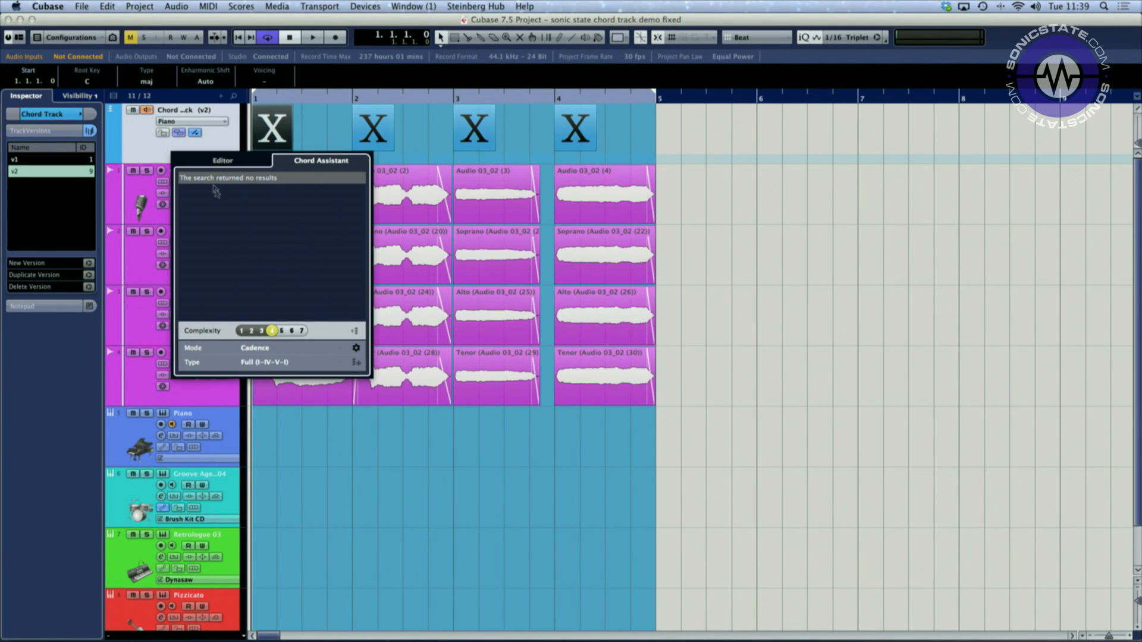
pyautogui.click(214, 160)
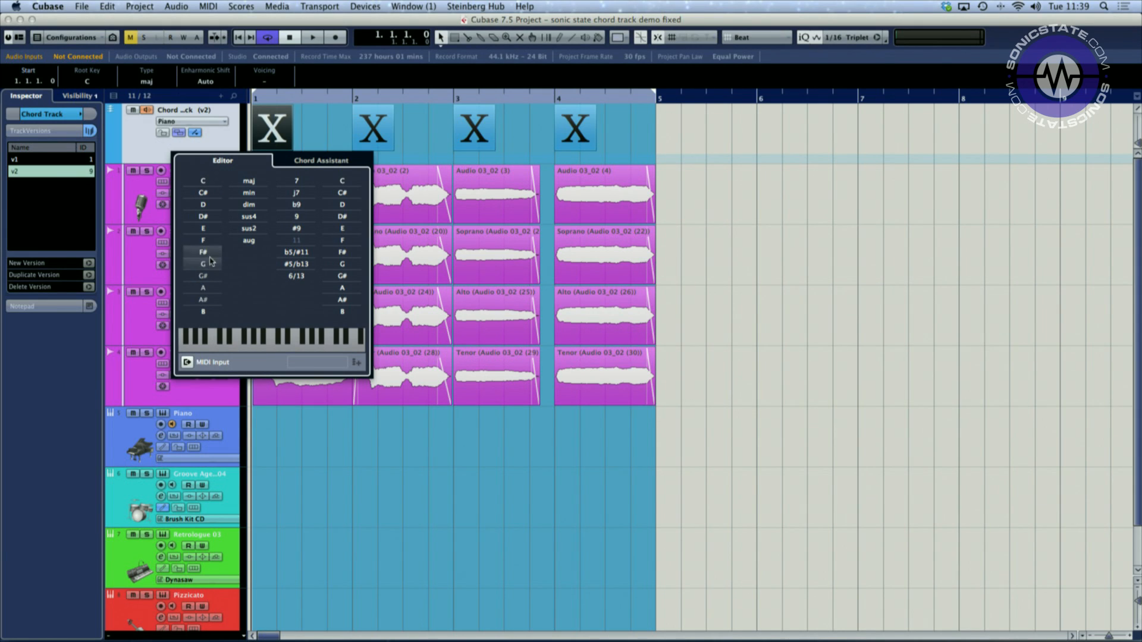
pyautogui.click(207, 277)
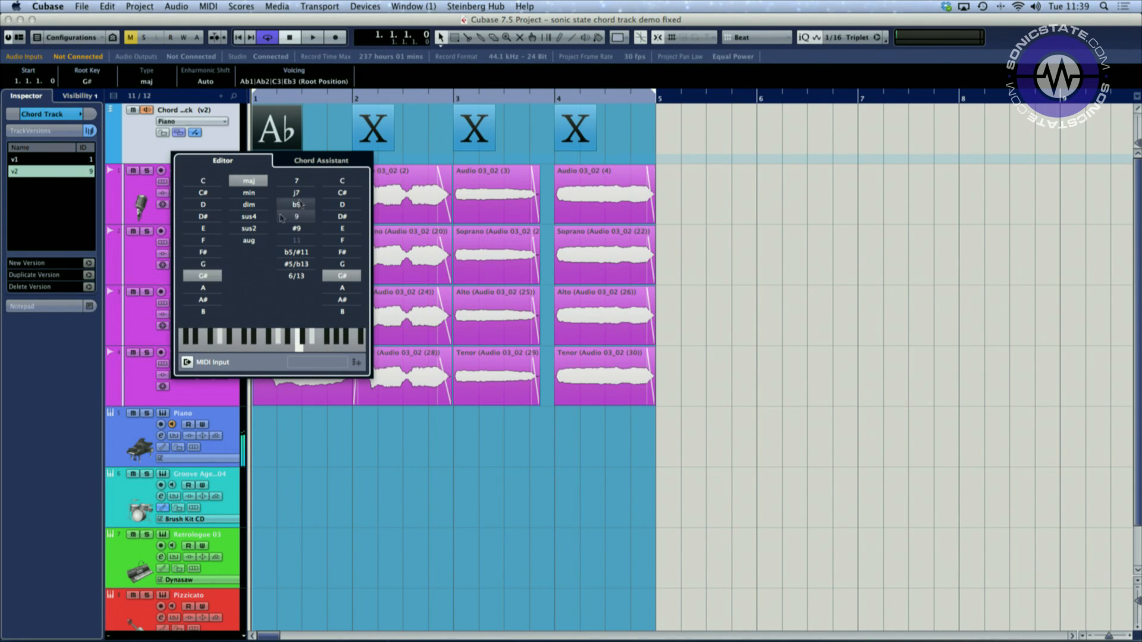
# - Fill the chords at bars 2, 3 and 4 with the Chord Assistant suggestions C#min7, Eb7 and Abmaj7
pyautogui.click(309, 162)
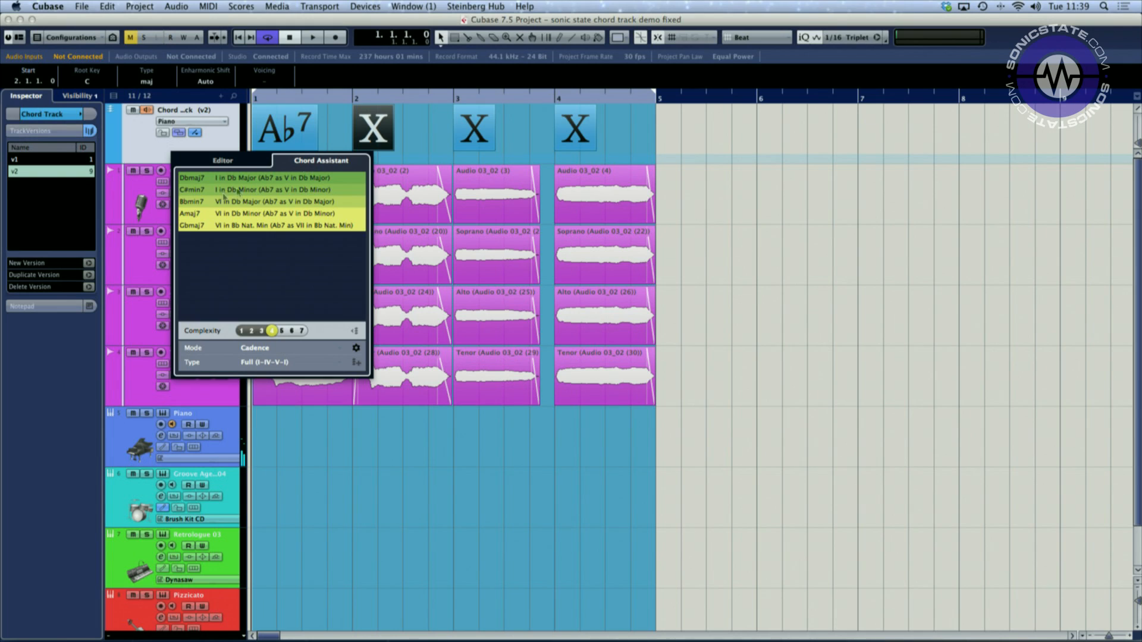
pyautogui.click(197, 190)
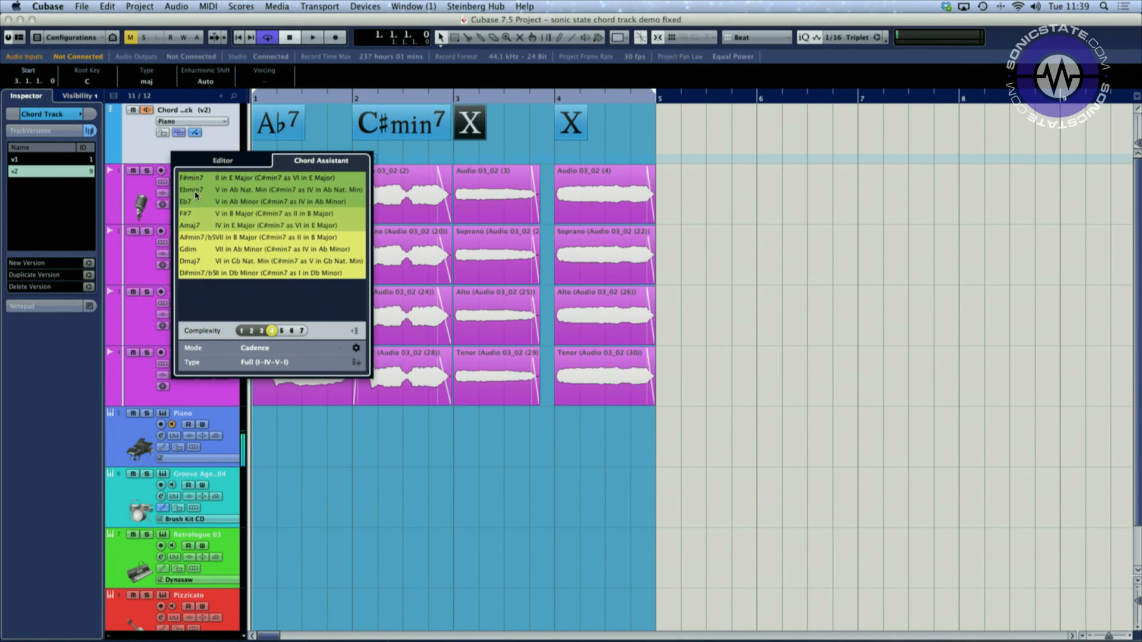
pyautogui.click(193, 201)
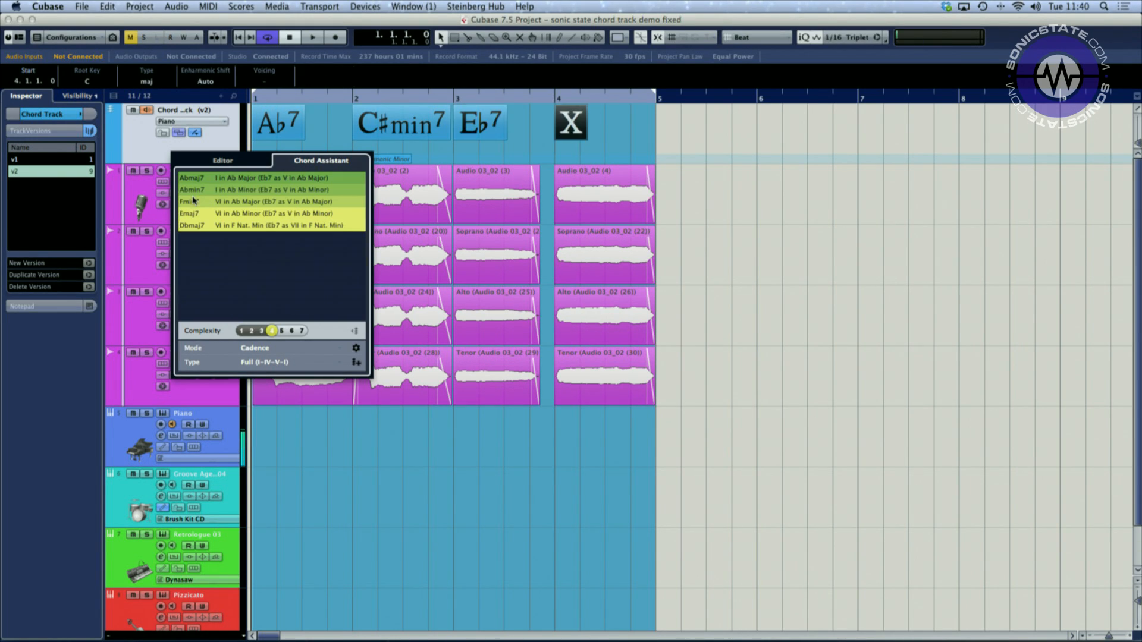
pyautogui.click(201, 180)
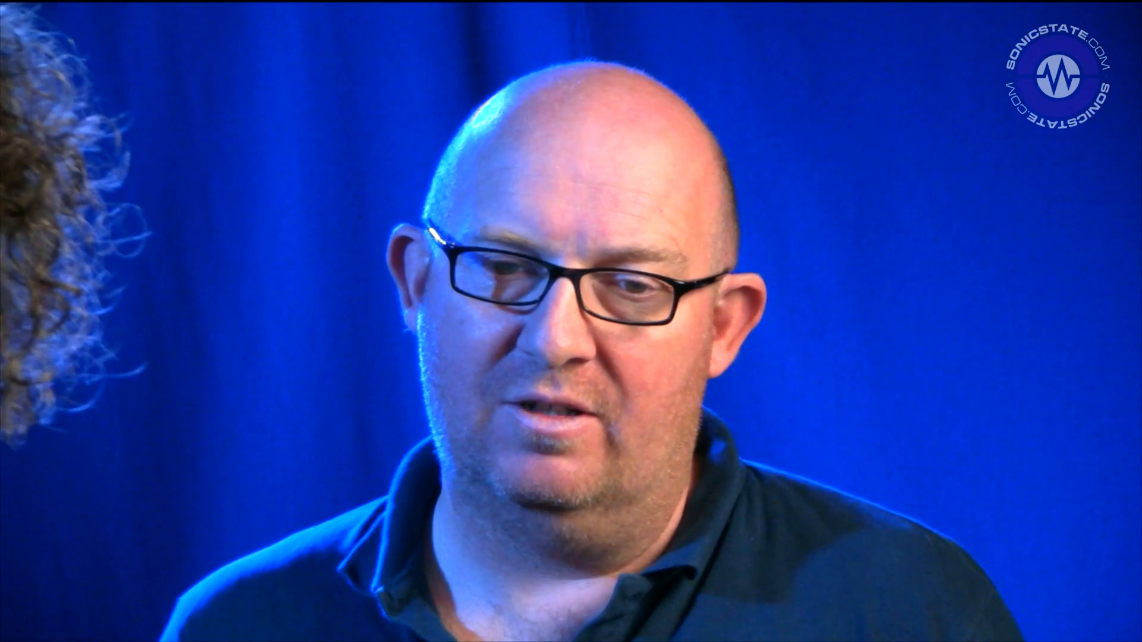
# - Play the vocal harmonies and switch the chord track to version v1 to compare the progressions
pyautogui.press('space')
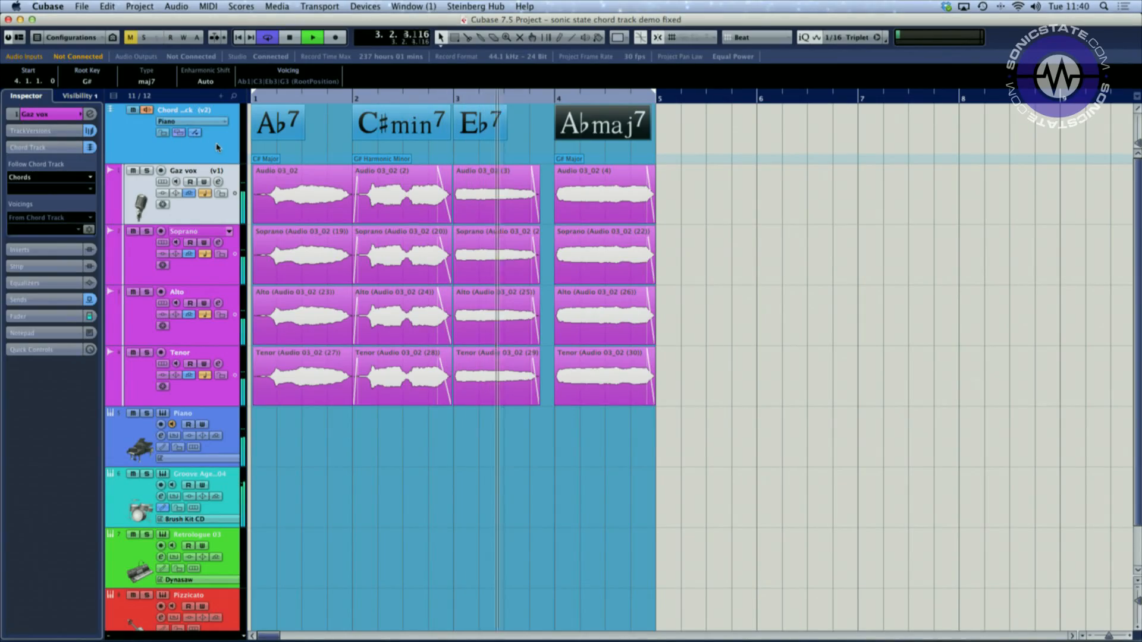
pyautogui.click(218, 147)
pyautogui.click(52, 159)
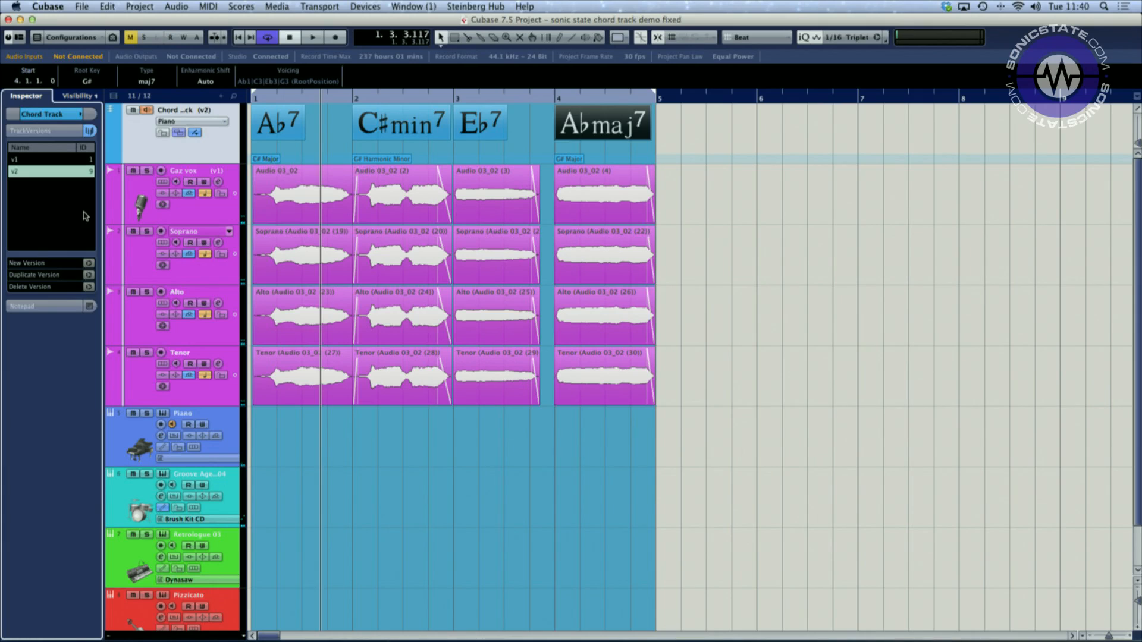
# - Select all four chords of chord track version v2 and place them on the Pizzicato track as MIDI parts
pyautogui.click(663, 129)
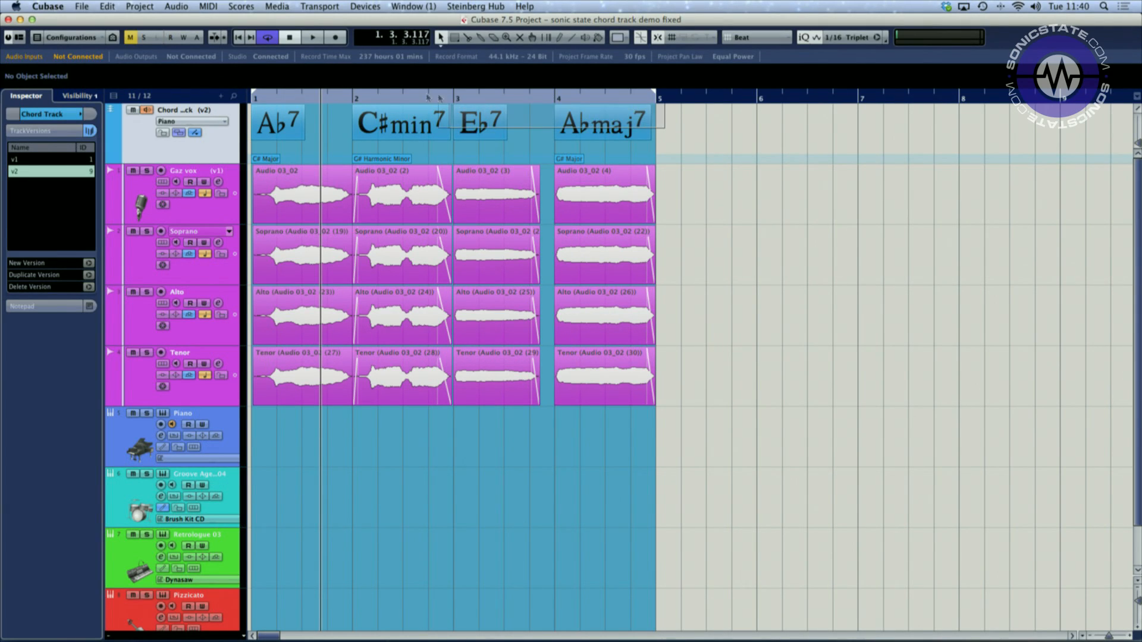
pyautogui.moveTo(285, 121); pyautogui.dragTo(279, 416)
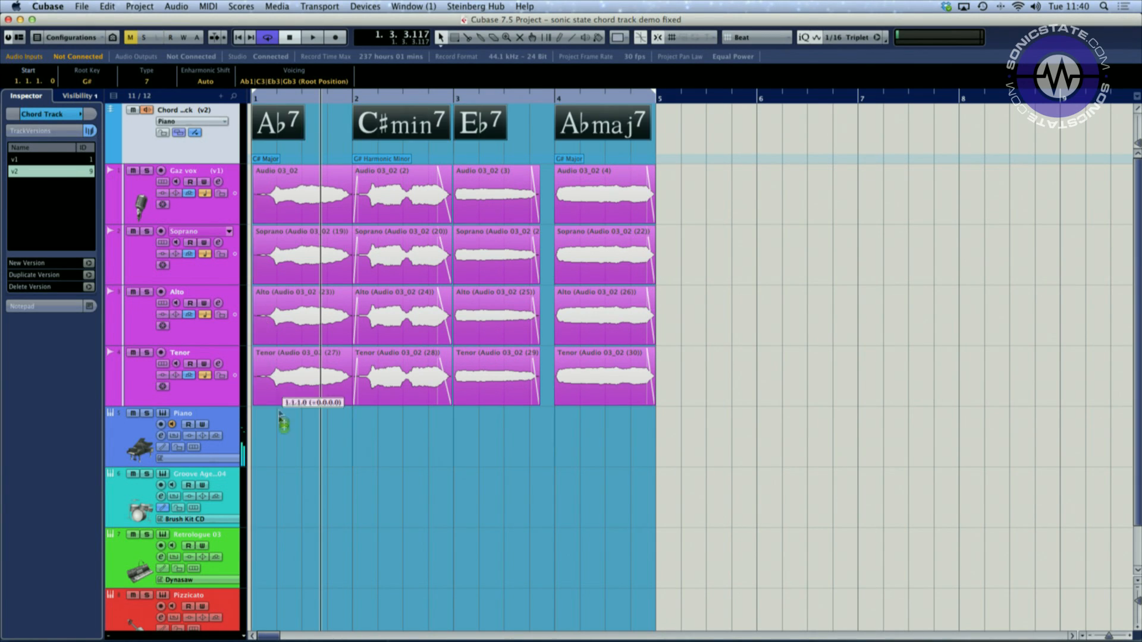
pyautogui.moveTo(256, 611); pyautogui.dragTo(257, 612)
pyautogui.rightClick(257, 612)
pyautogui.click(470, 573)
pyautogui.scroll(-2, 395, 587)
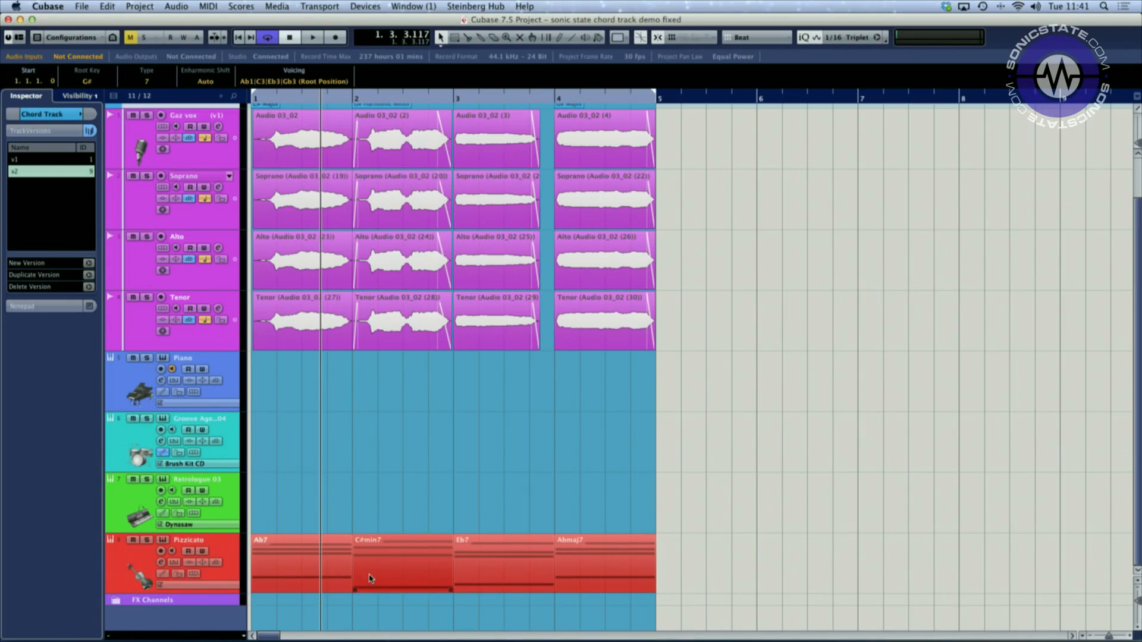
# - Set the Pizzicato track to follow the chord track using the Chords mode
pyautogui.click(141, 575)
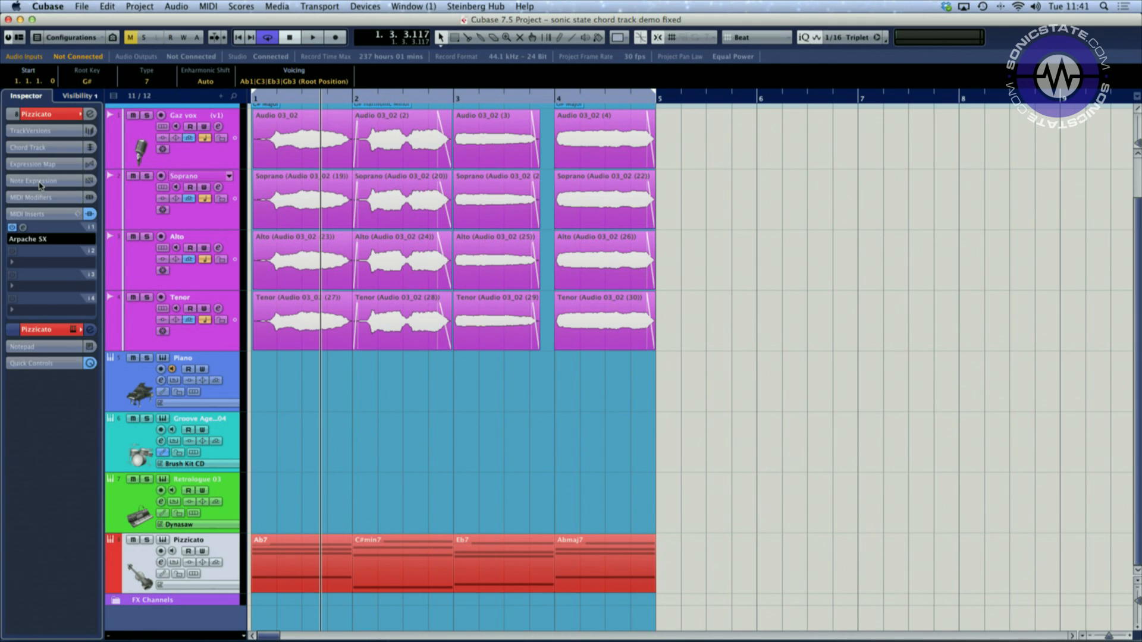
pyautogui.click(37, 149)
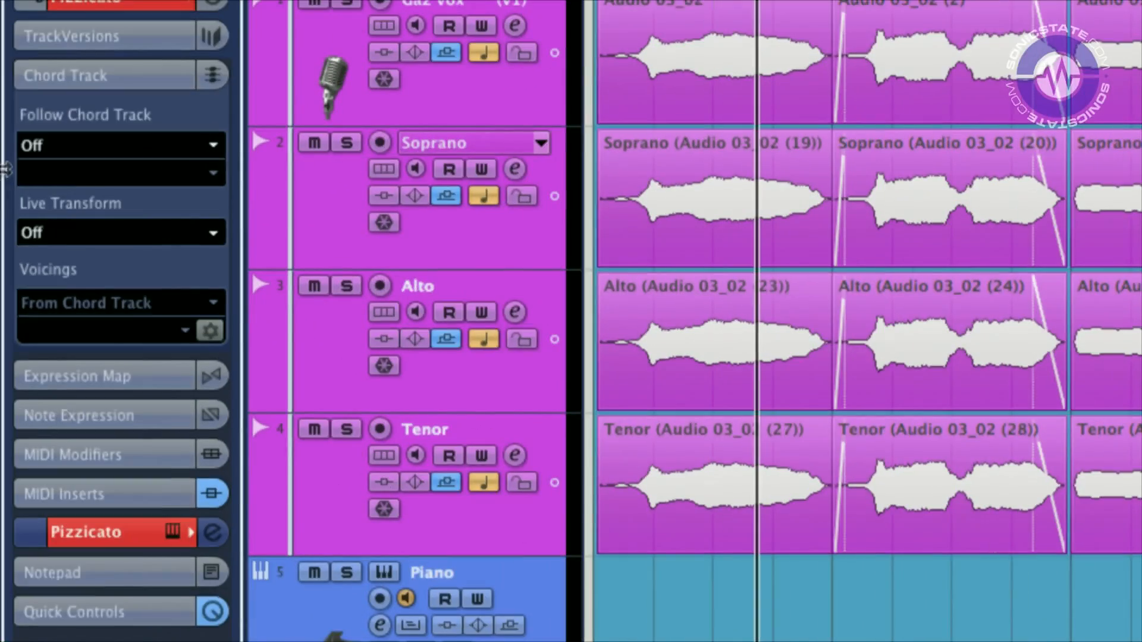
pyautogui.click(54, 169)
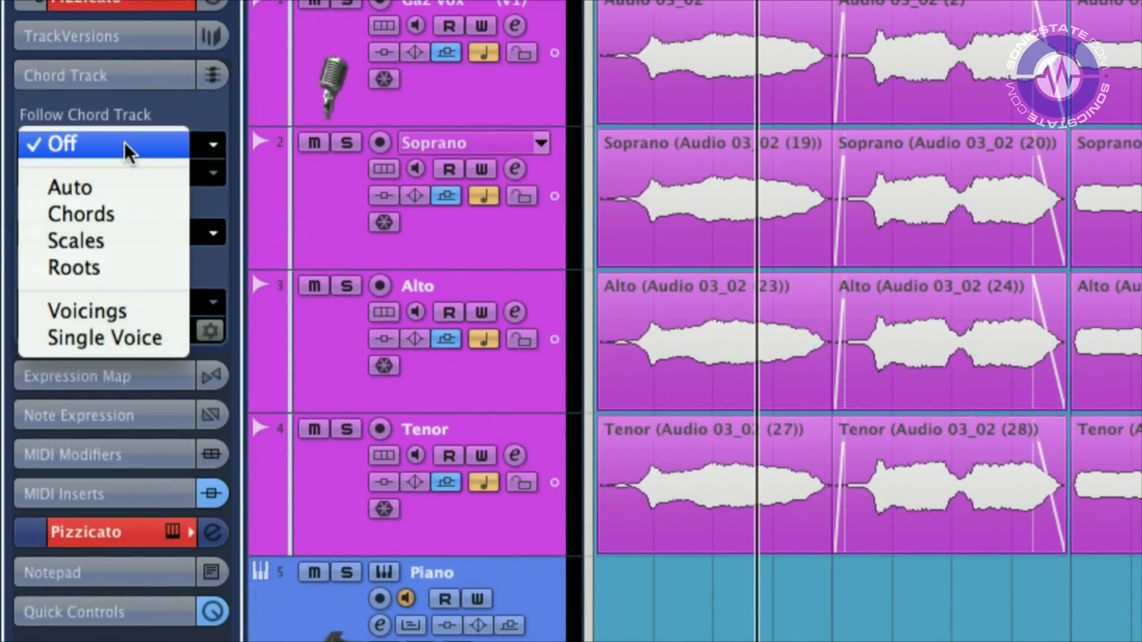
pyautogui.click(113, 214)
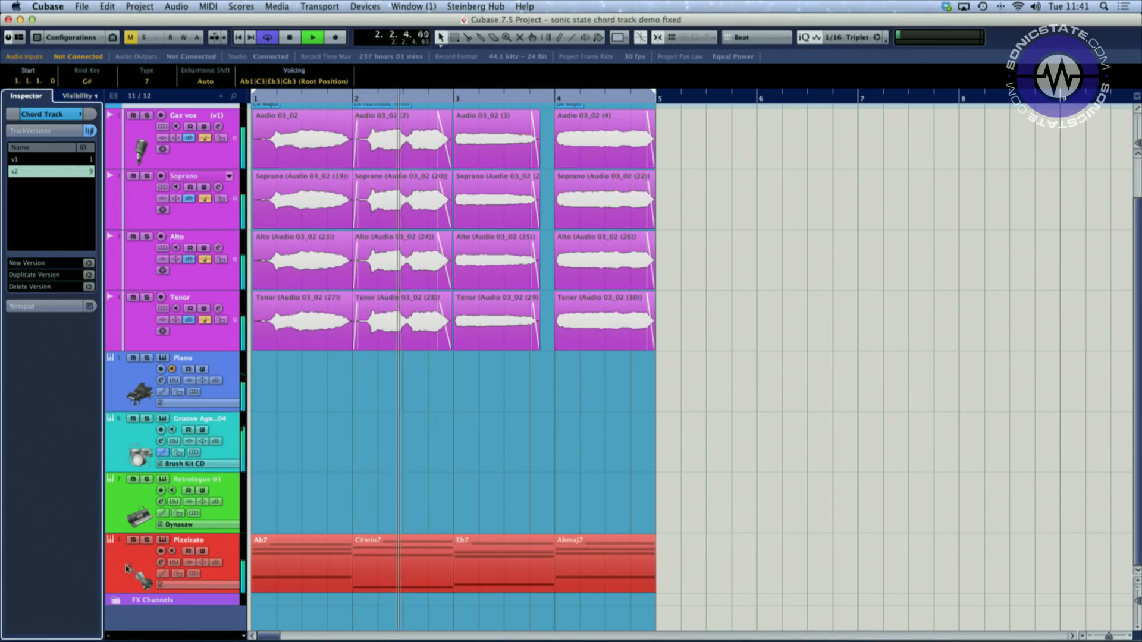
# - During playback, switch the chord track to version v1 and solo the Pizzicato track to hear it follow
pyautogui.click(127, 569)
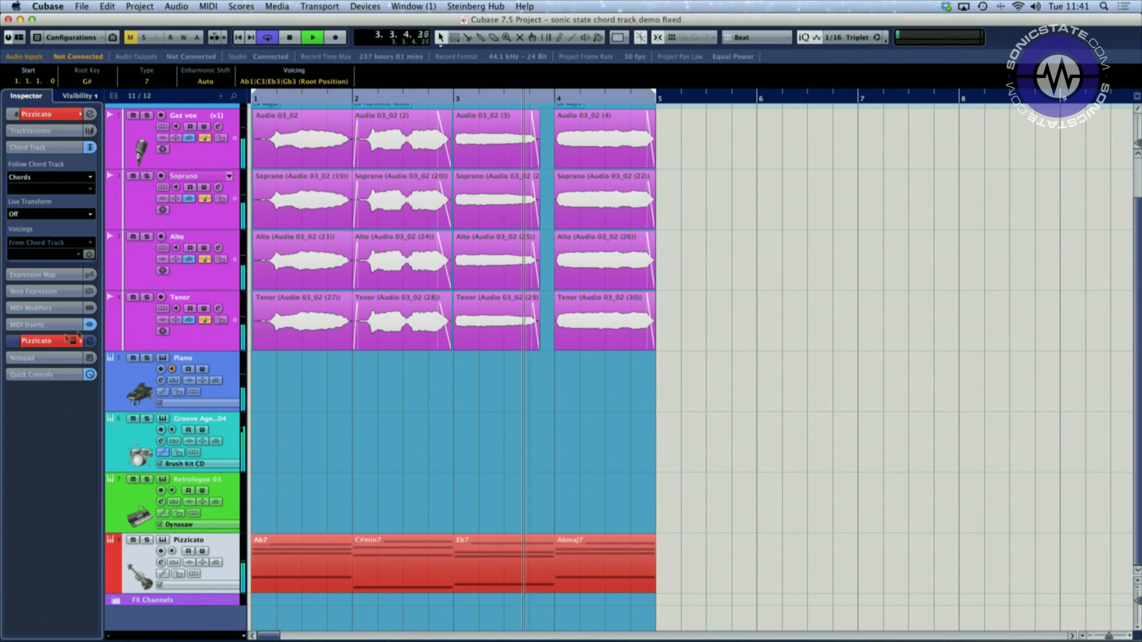
pyautogui.scroll(2, 226, 154)
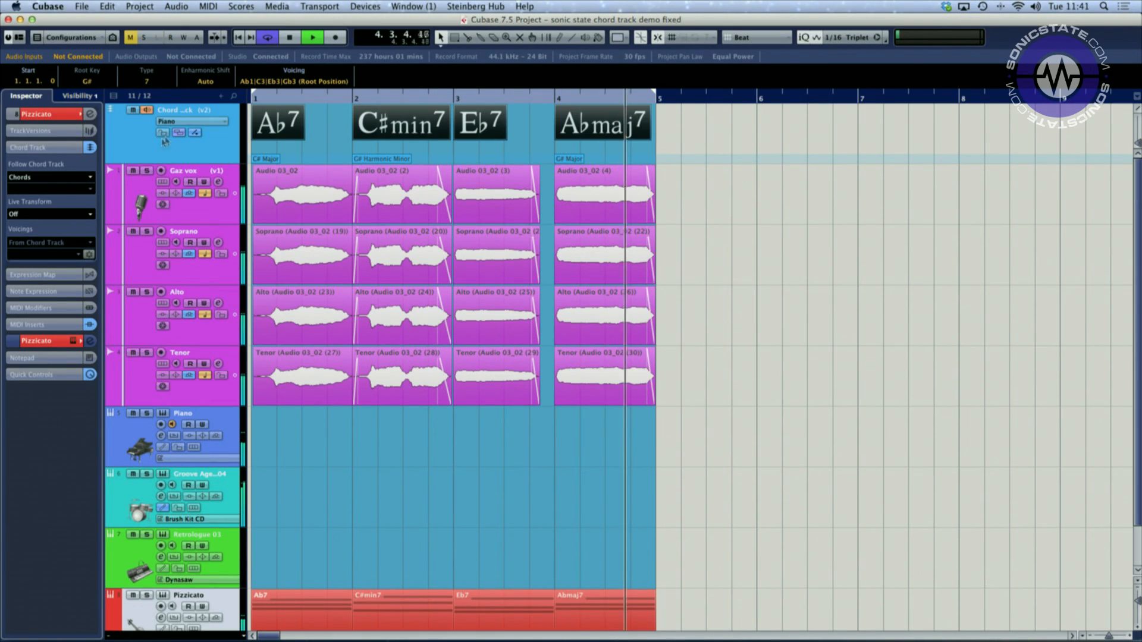
pyautogui.click(220, 153)
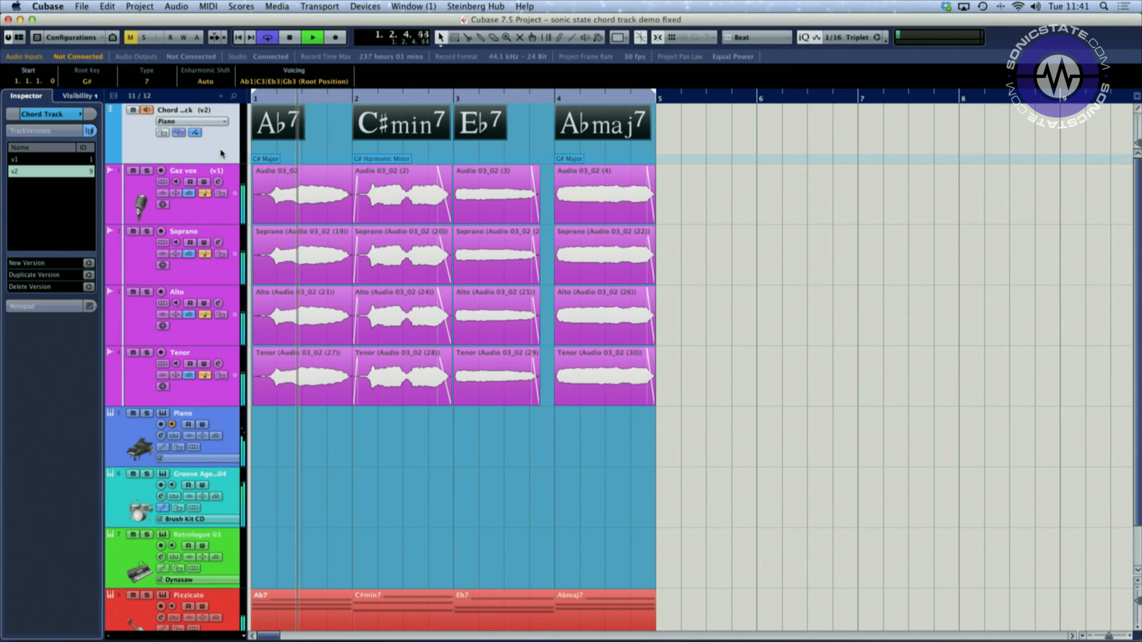
pyautogui.click(27, 160)
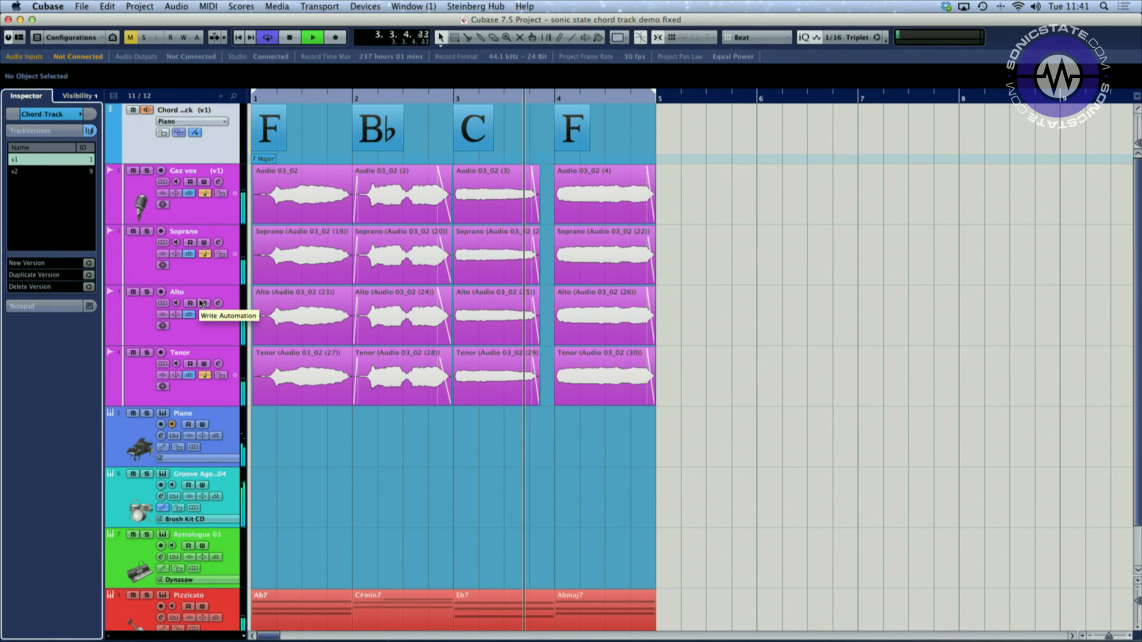
pyautogui.click(147, 596)
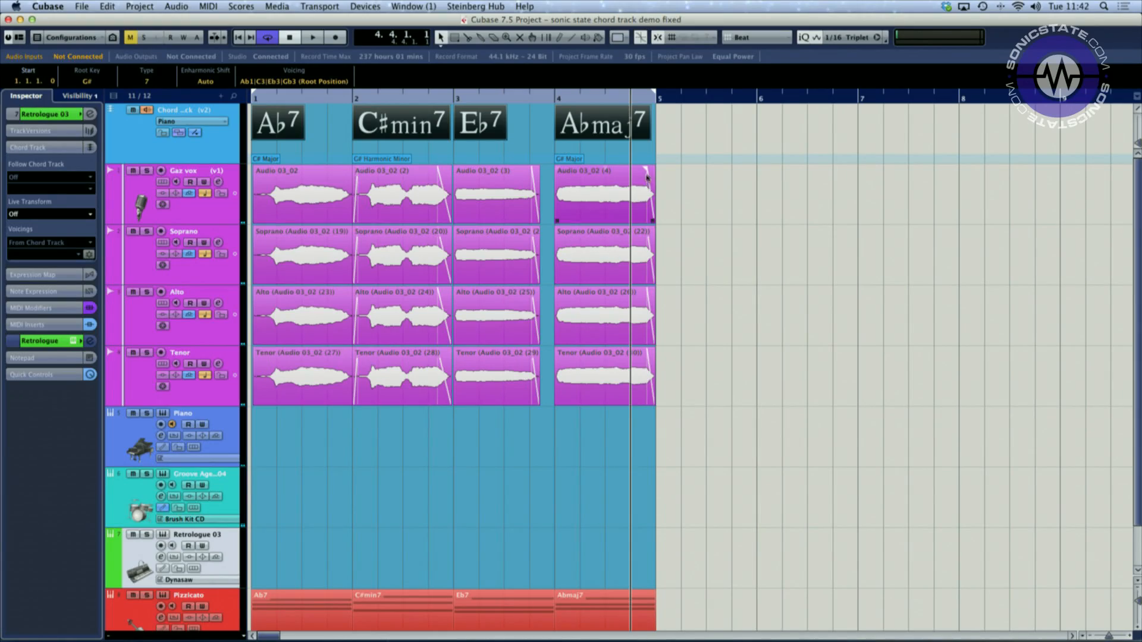
# - Place the four version v2 chords on the Retrologue 03 track as MIDI parts
pyautogui.click(666, 132)
pyautogui.click(177, 133)
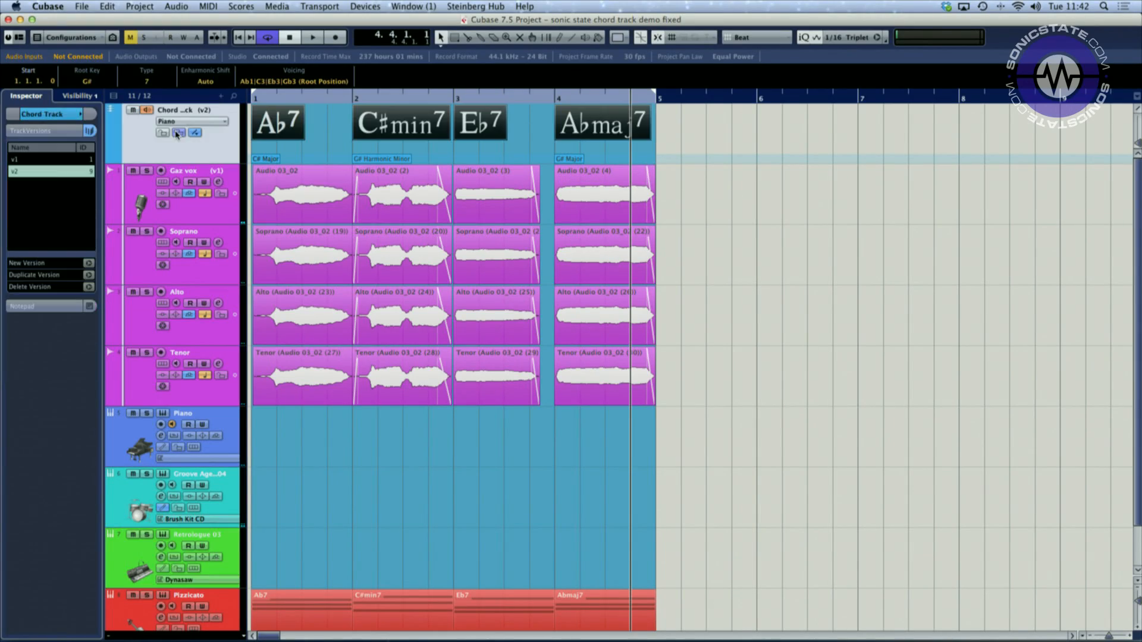
pyautogui.moveTo(269, 130); pyautogui.dragTo(272, 235)
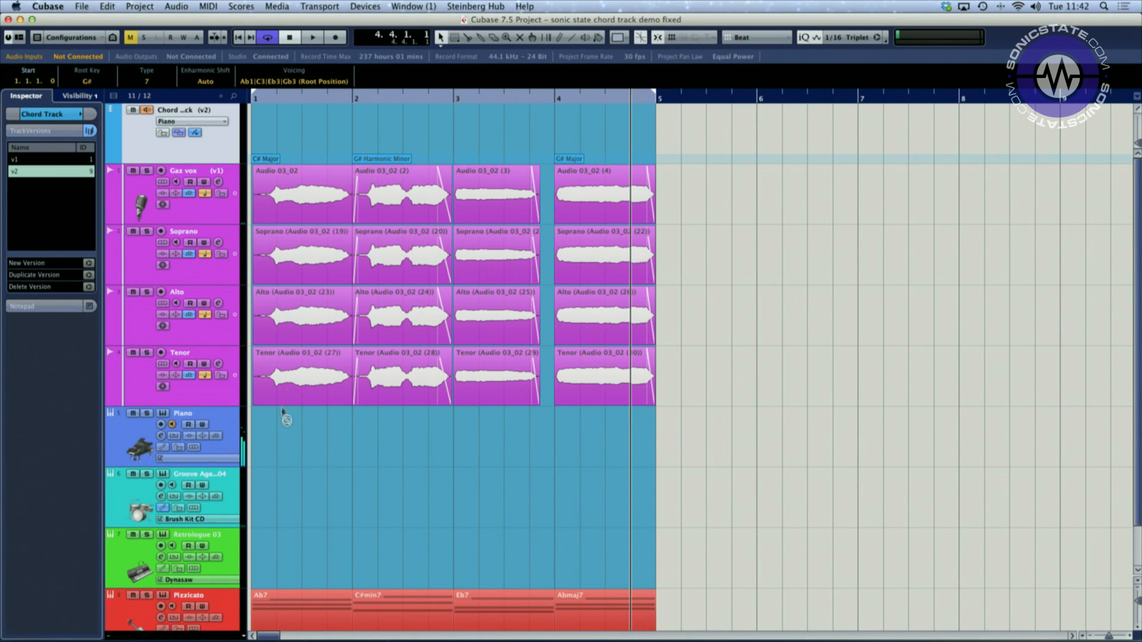
pyautogui.moveTo(275, 573); pyautogui.dragTo(274, 573)
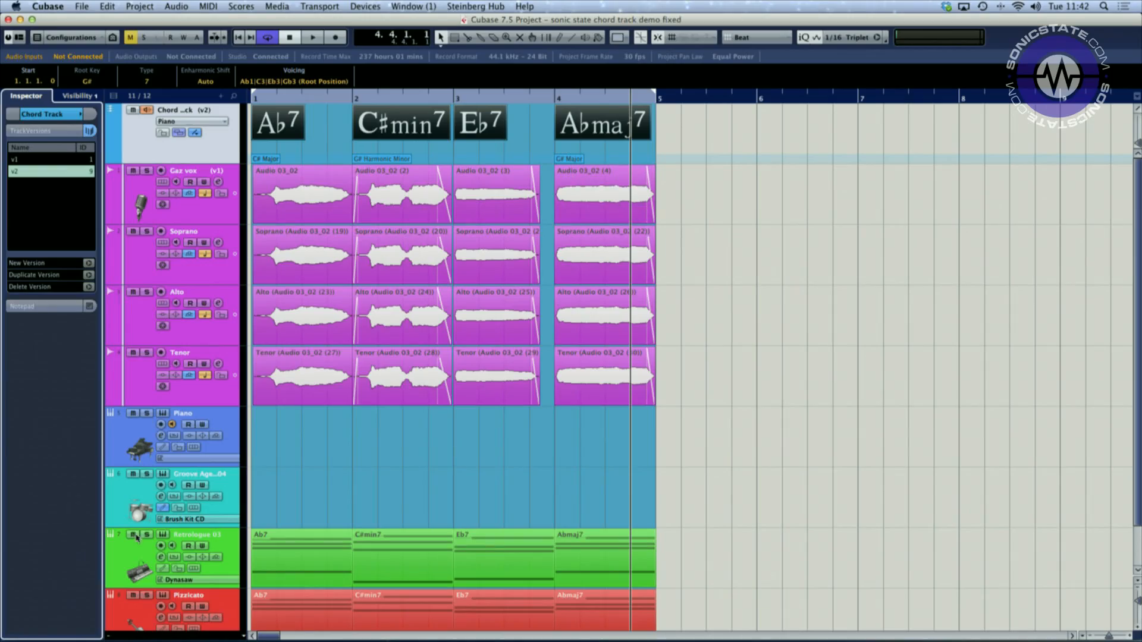
# - Solo the Retrologue 03 track and play it while switching the chord track between versions v1 and v2
pyautogui.click(147, 535)
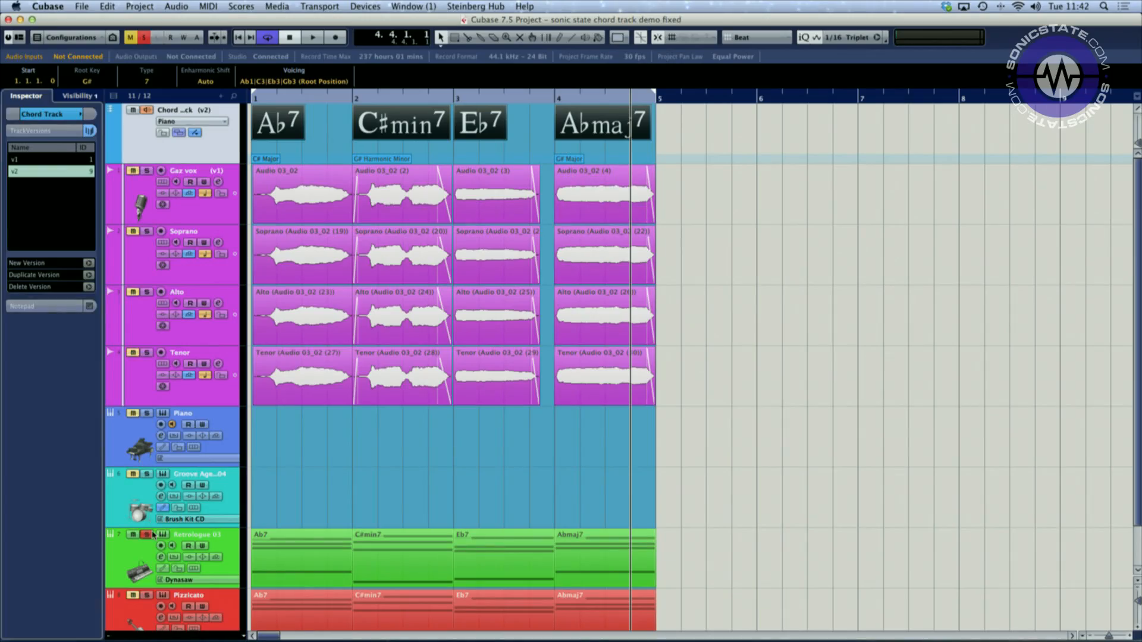
pyautogui.press('space')
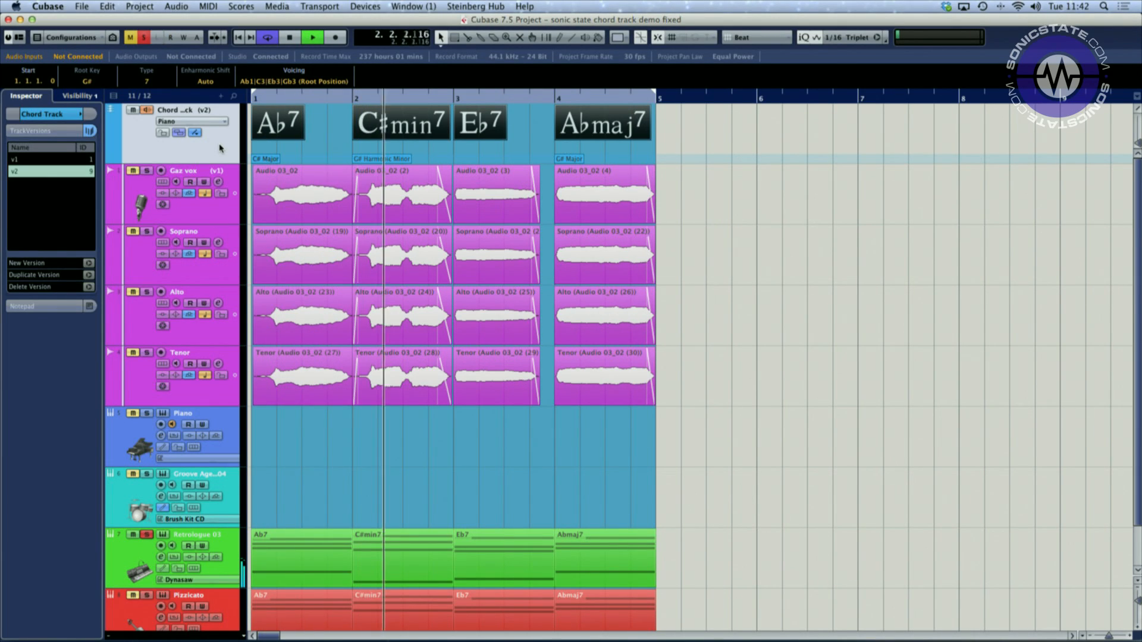
pyautogui.click(18, 160)
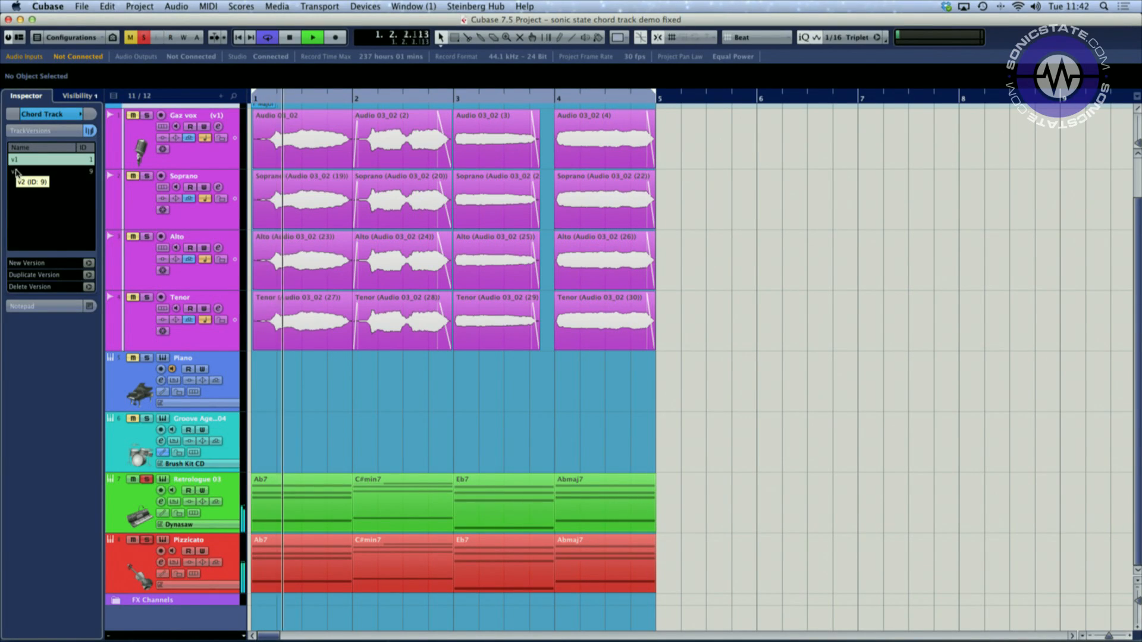
pyautogui.click(16, 172)
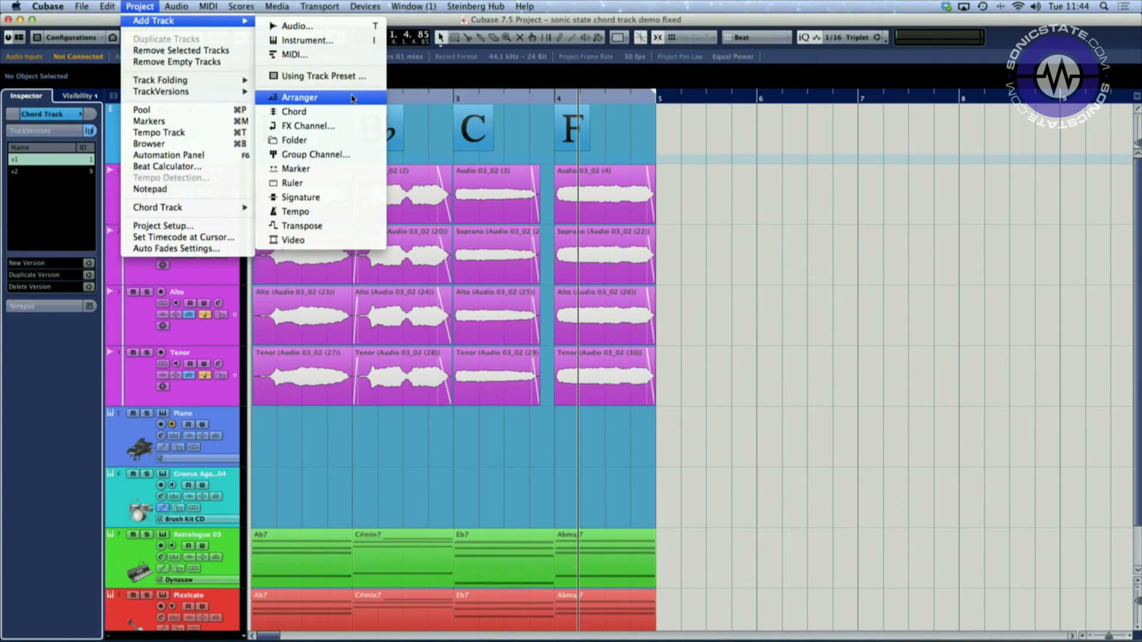
# - Add an arranger track and draw two-bar arranger events over bars 1–2 and bars 3–4
pyautogui.click(352, 98)
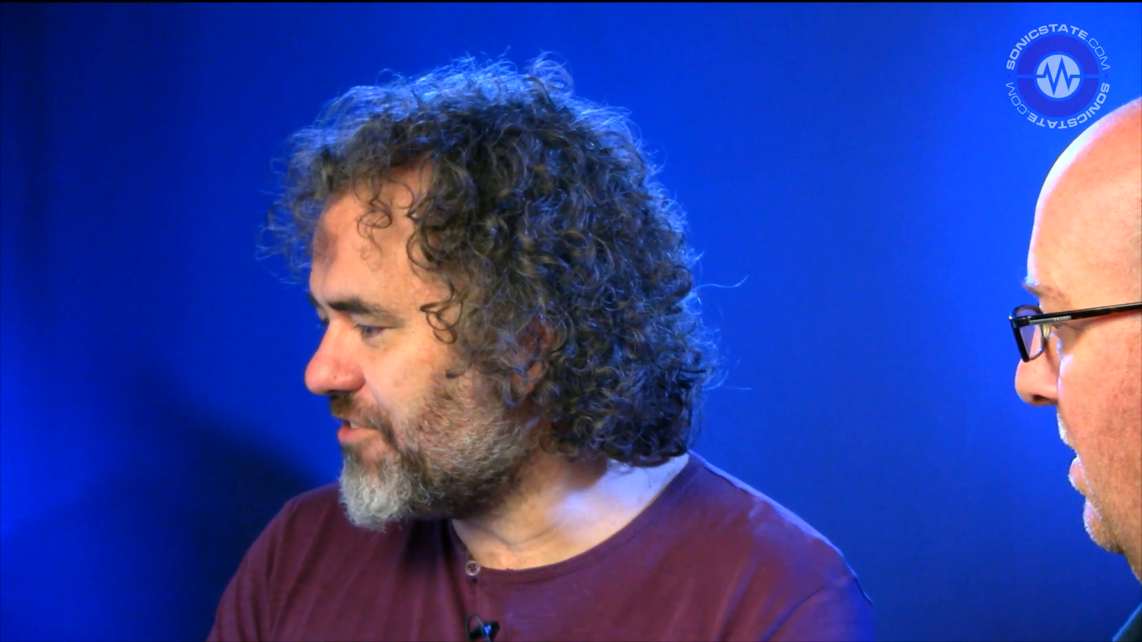
pyautogui.moveTo(354, 197); pyautogui.dragTo(369, 201)
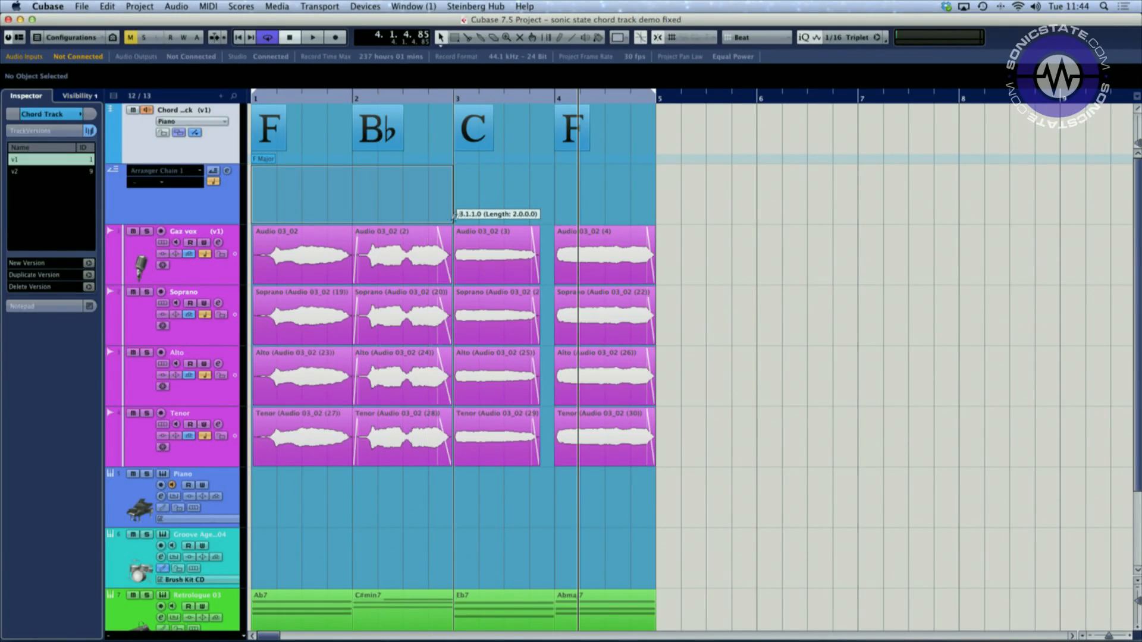
pyautogui.moveTo(453, 217)
pyautogui.mouseDown()
pyautogui.moveTo(468, 196)
pyautogui.moveTo(661, 206)
pyautogui.mouseUp()
pyautogui.click(334, 181)
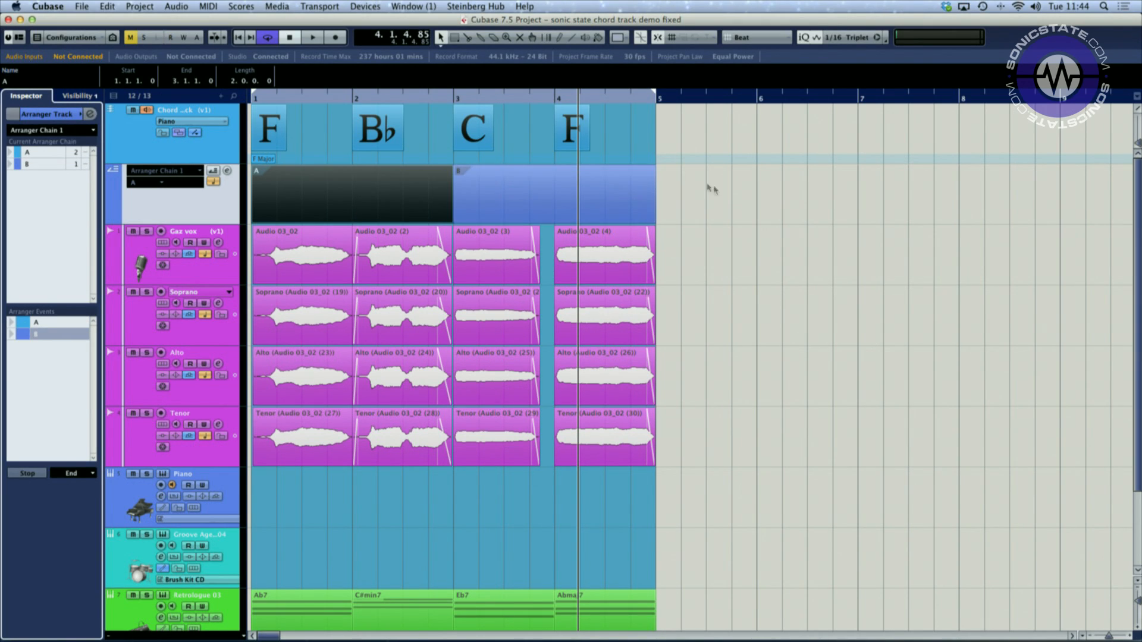
# - Draw a one-beat arranger event at bar 5 and move it to the start of bar 3
pyautogui.rightClick(682, 205)
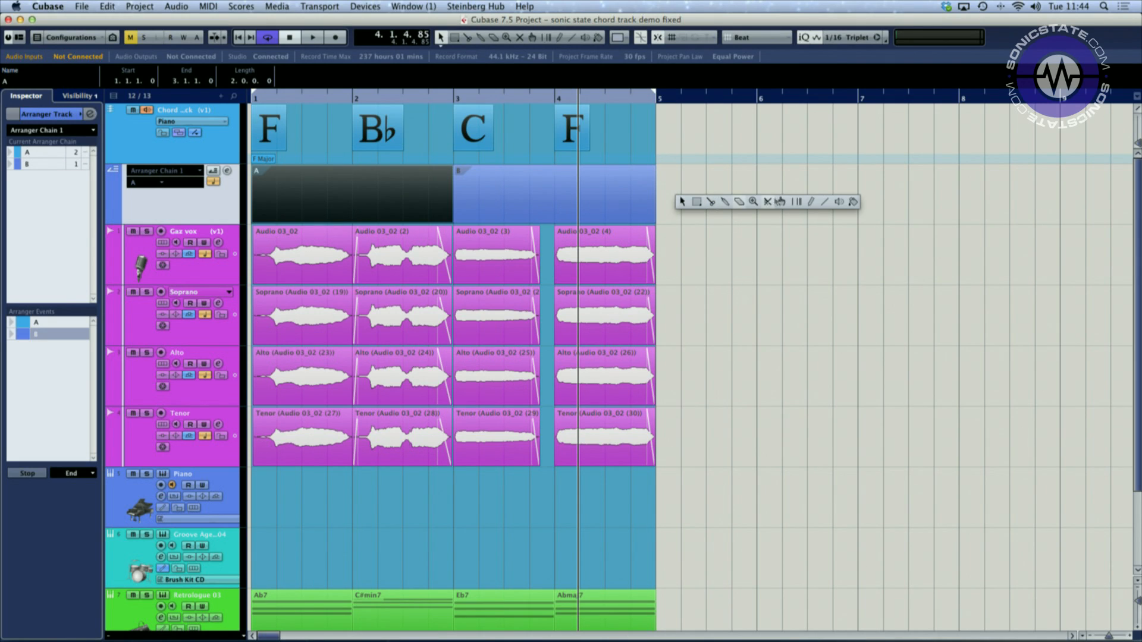
pyautogui.click(810, 201)
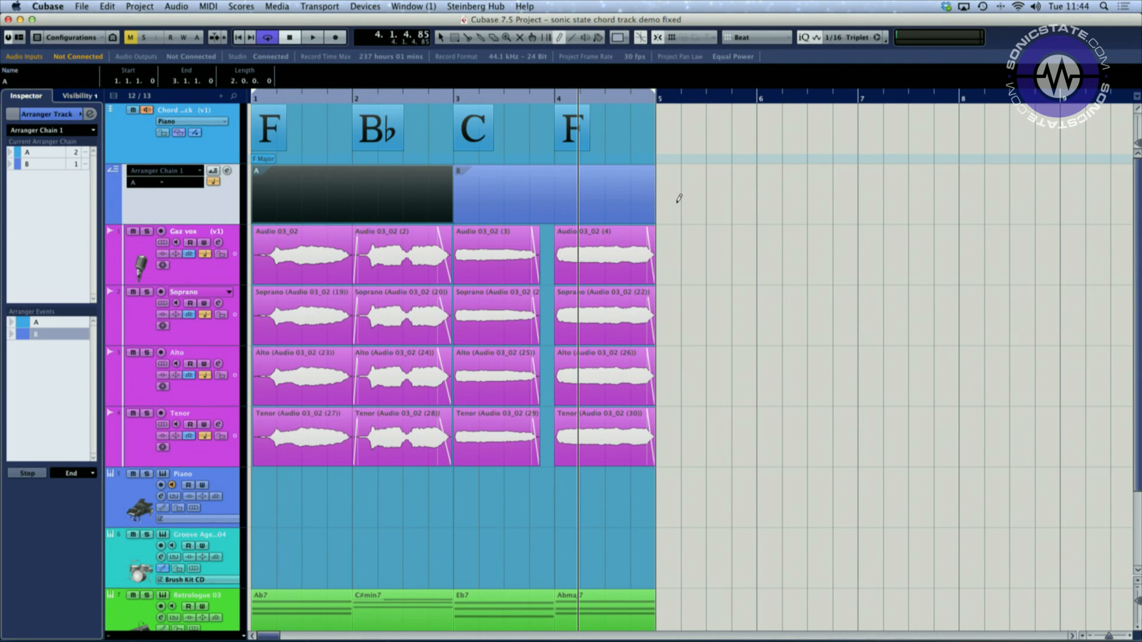
pyautogui.moveTo(671, 200); pyautogui.dragTo(687, 201)
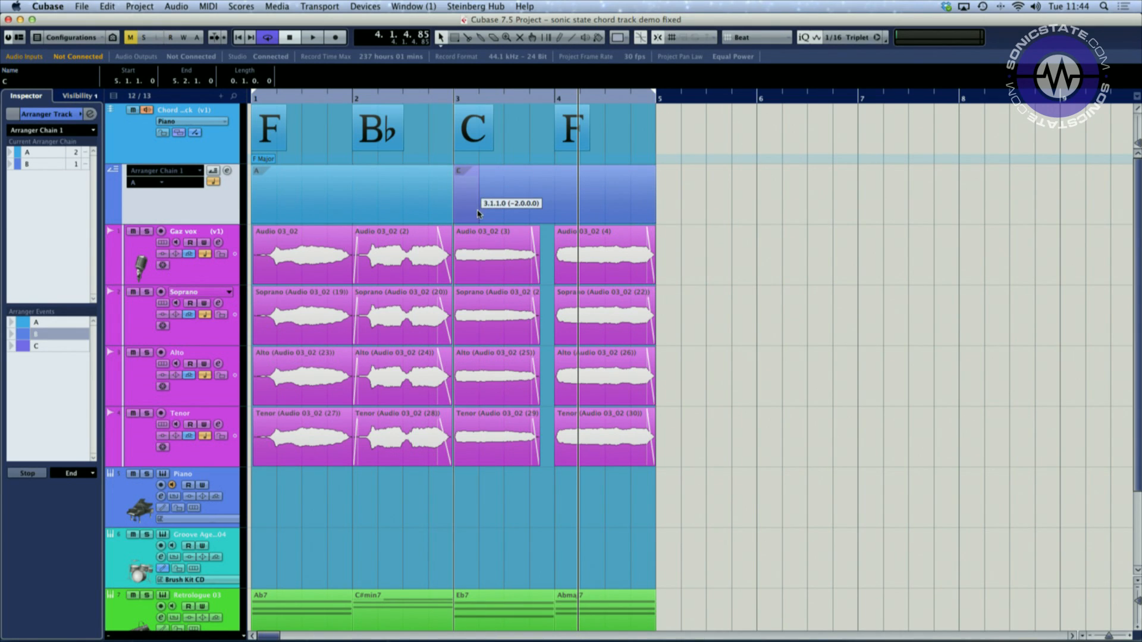
# - Add section C to the arranger chain with 3 repeats and open the Arranger Editor
pyautogui.doubleClick(25, 350)
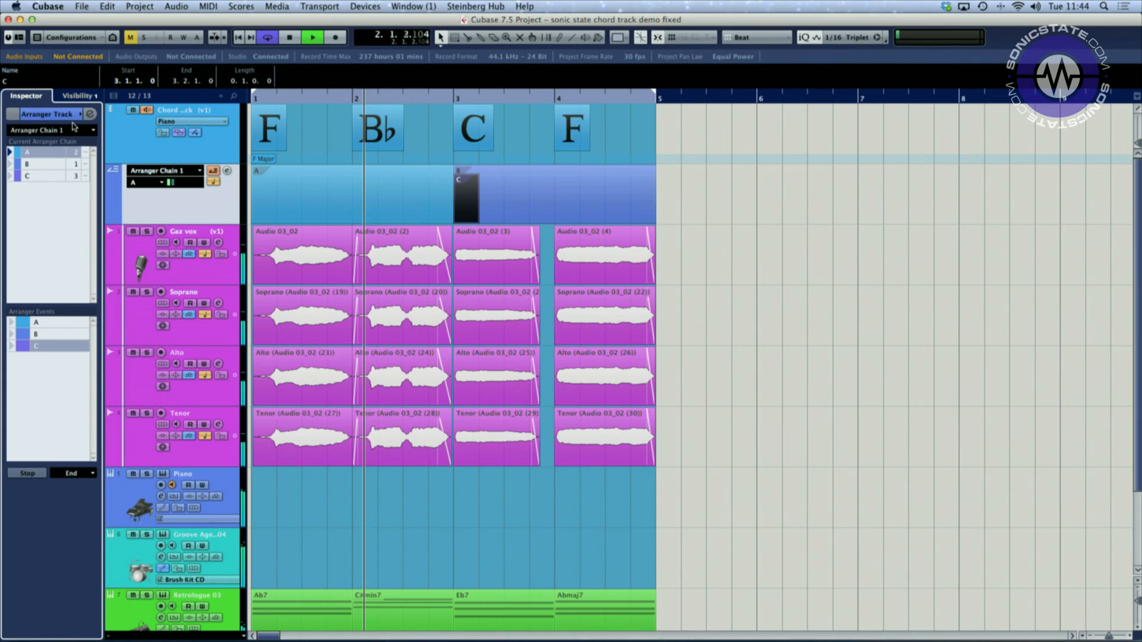
pyautogui.click(90, 114)
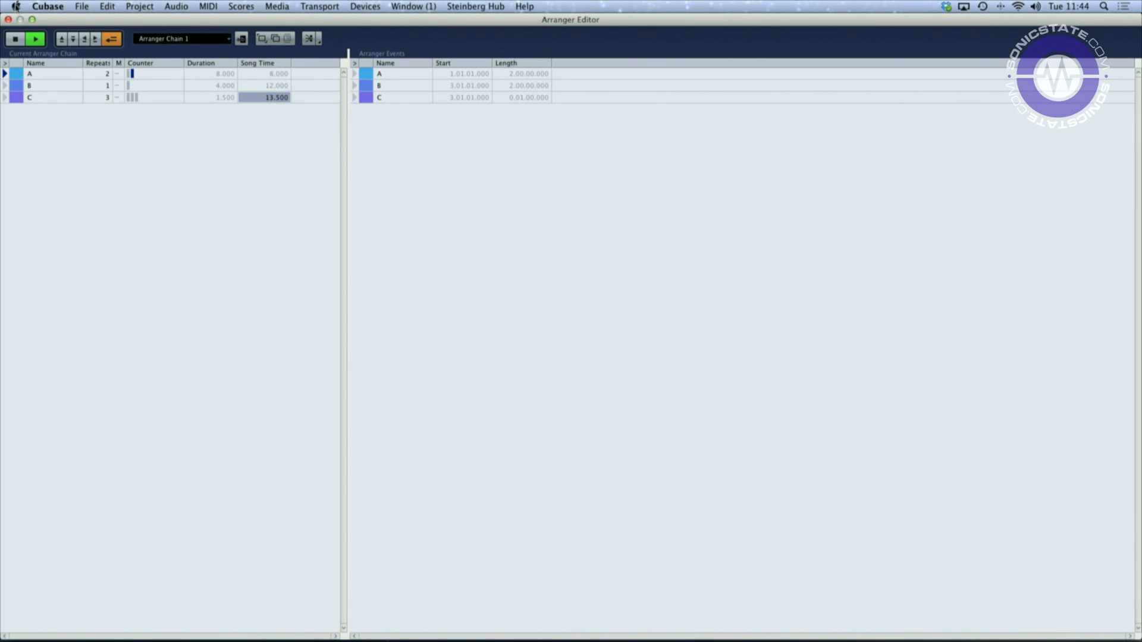